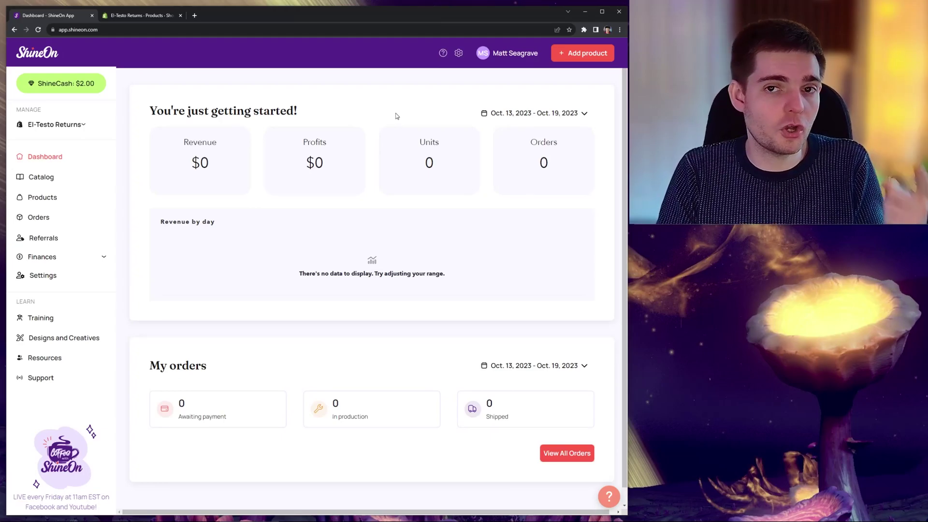
Switch to the El-Testo Returns store and view its Page Settings, showing ShineOn Product Page 1.3.0 up to date.
{"action": "left_click", "coordinate": [57, 124]}
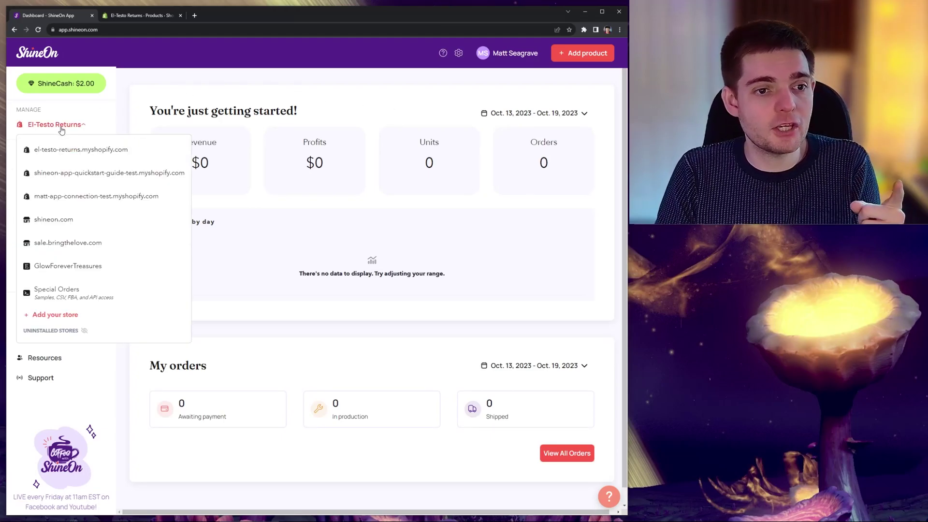
{"action": "left_click", "coordinate": [80, 150]}
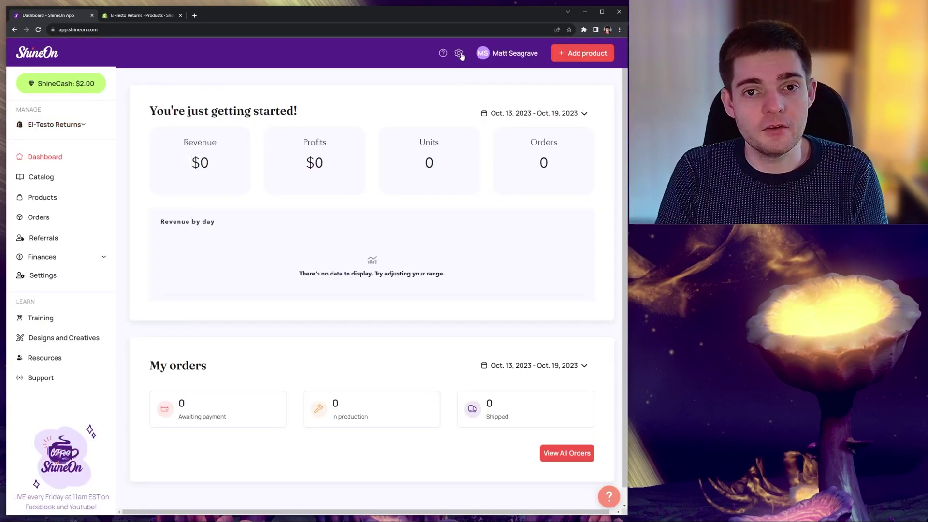
{"action": "left_click", "coordinate": [458, 53]}
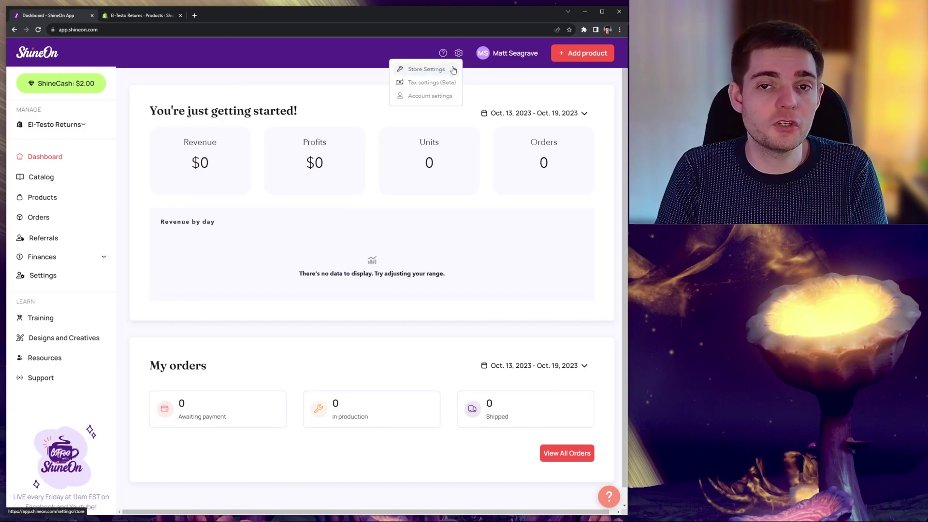
{"action": "left_click", "coordinate": [427, 69]}
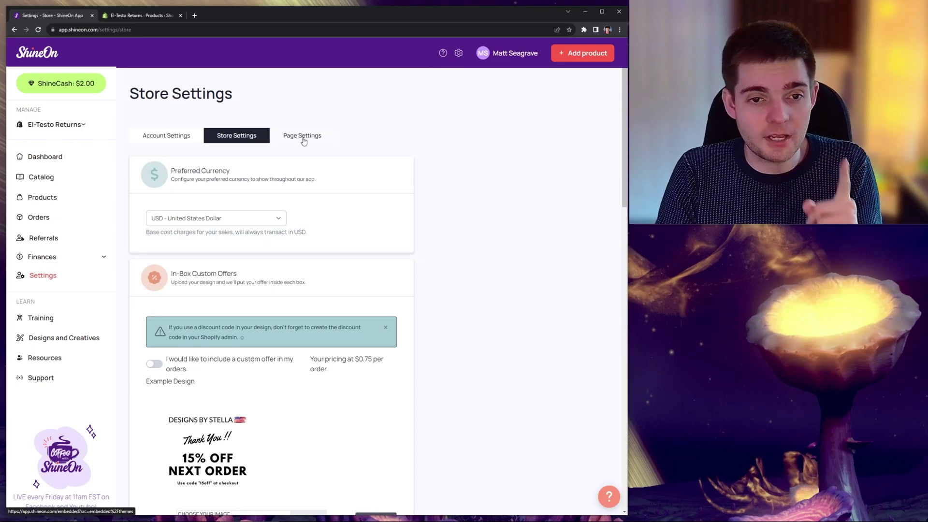
{"action": "left_click", "coordinate": [303, 138]}
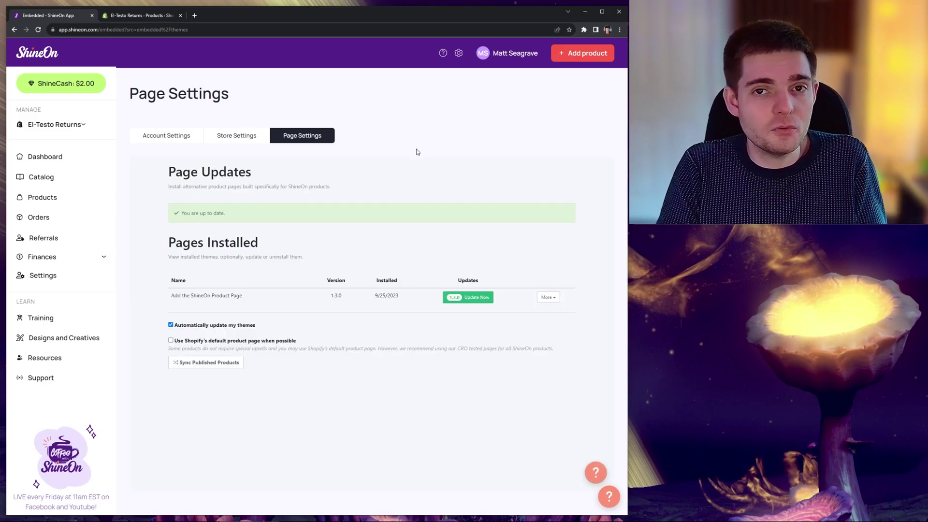
{"action": "left_click", "coordinate": [260, 231]}
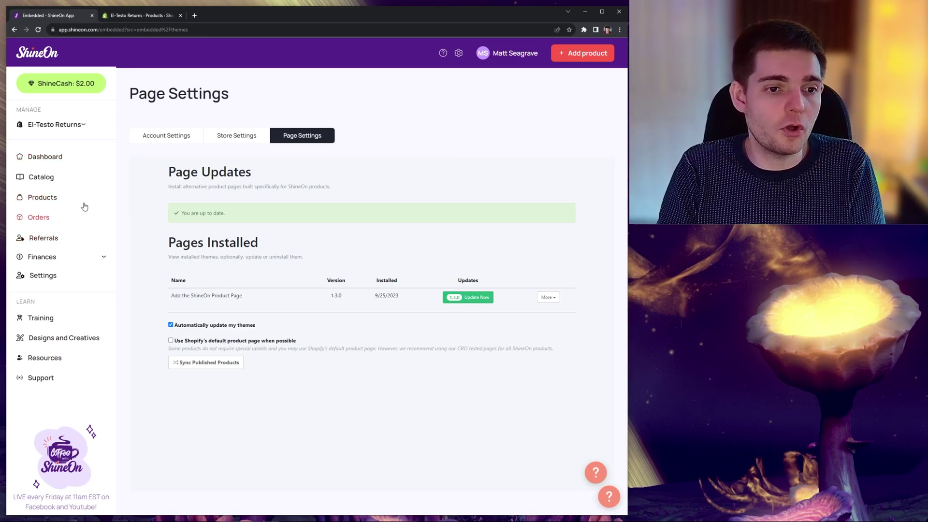
Open the Video Personlization product and keep ShineOn Fast as its product page.
{"action": "left_click", "coordinate": [43, 198]}
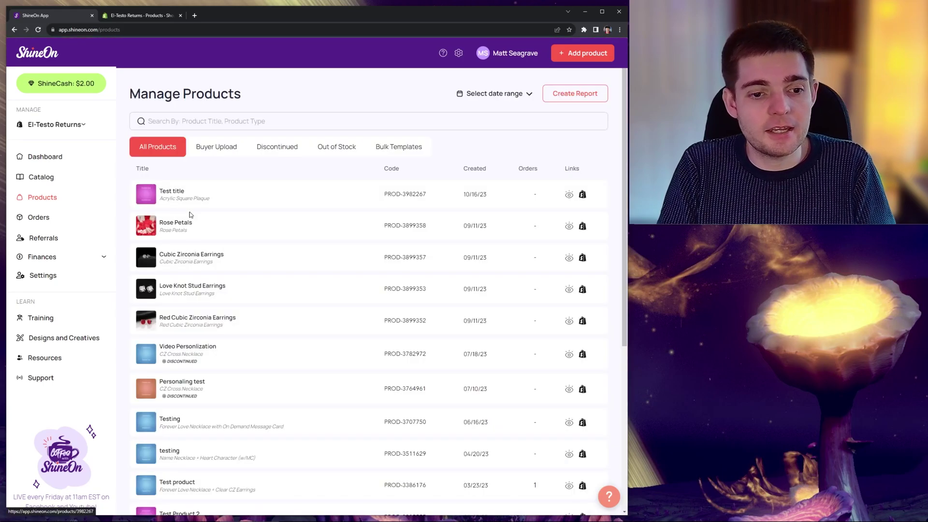
{"action": "left_click", "coordinate": [183, 352]}
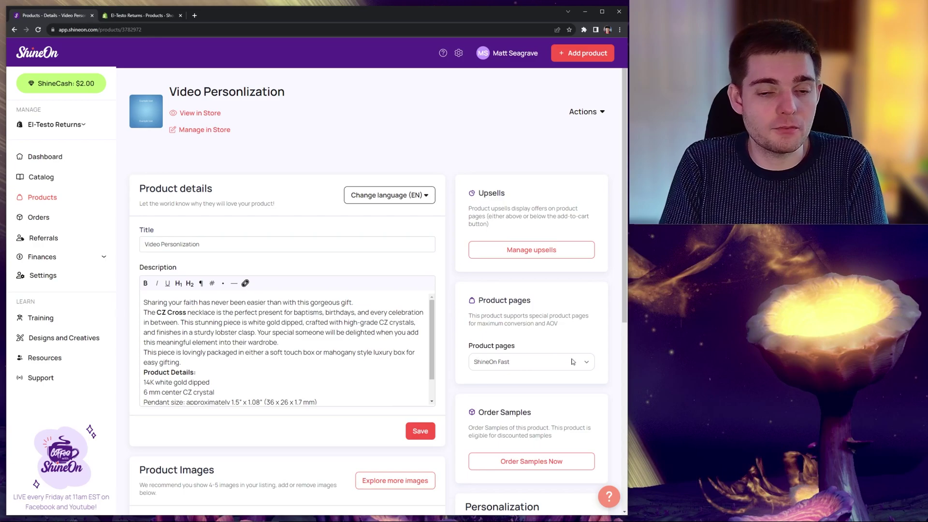
{"action": "left_click", "coordinate": [530, 362]}
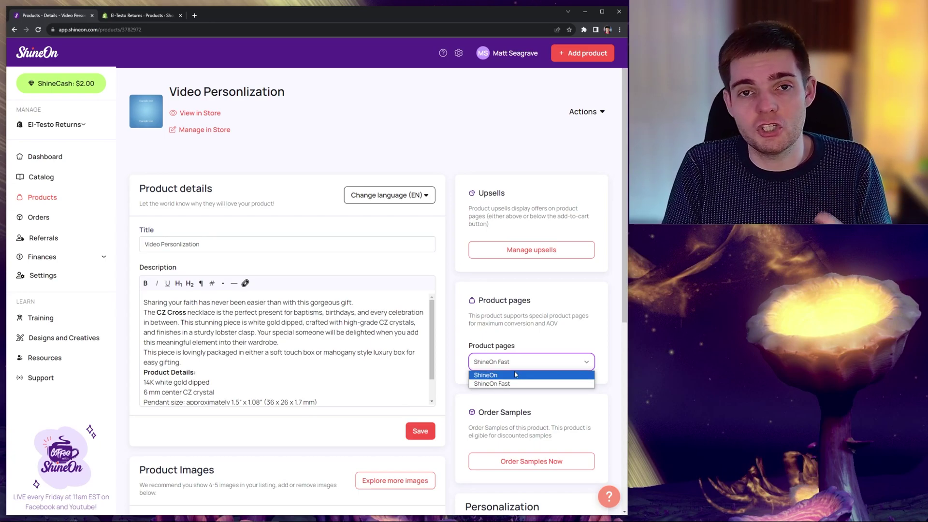
{"action": "left_click", "coordinate": [445, 202]}
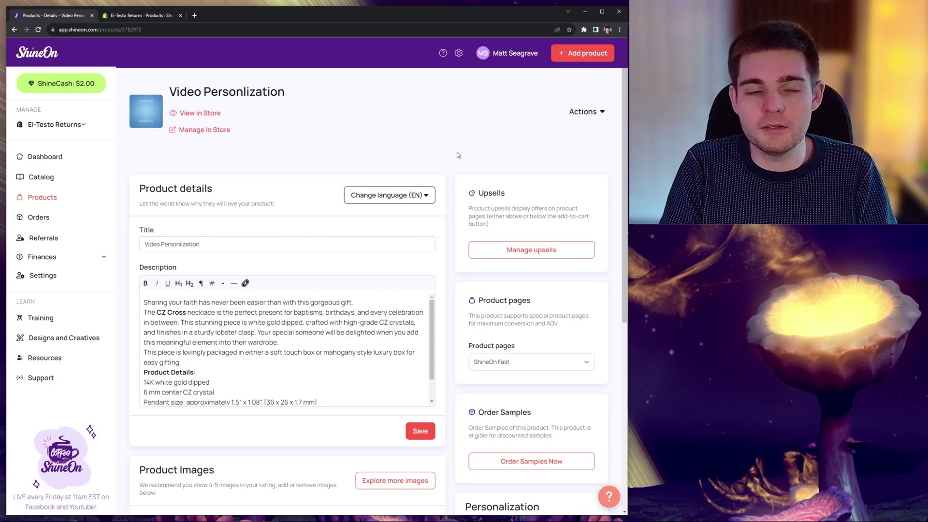
In Shopify Admin, open the Test product and confirm its theme template stays shineon-fast.
{"action": "left_click", "coordinate": [147, 15]}
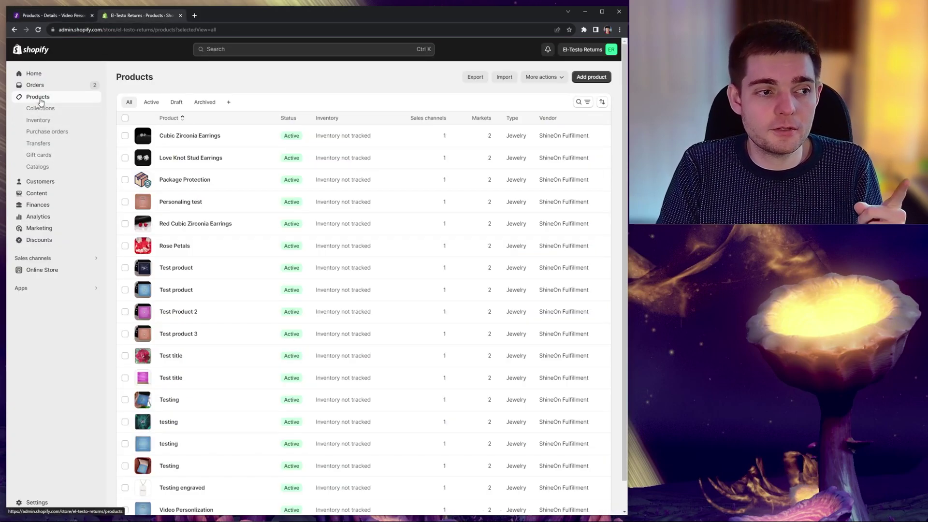
{"action": "left_click", "coordinate": [176, 290]}
{"action": "scroll", "coordinate": [567, 291], "scroll_direction": "down", "scroll_amount": 3}
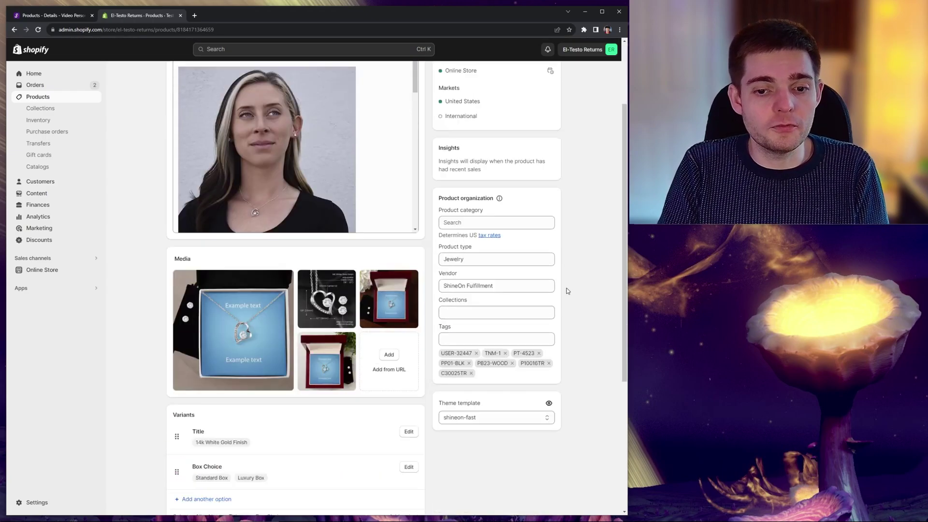
{"action": "scroll", "coordinate": [567, 290], "scroll_direction": "down", "scroll_amount": 1}
{"action": "left_click", "coordinate": [496, 336]}
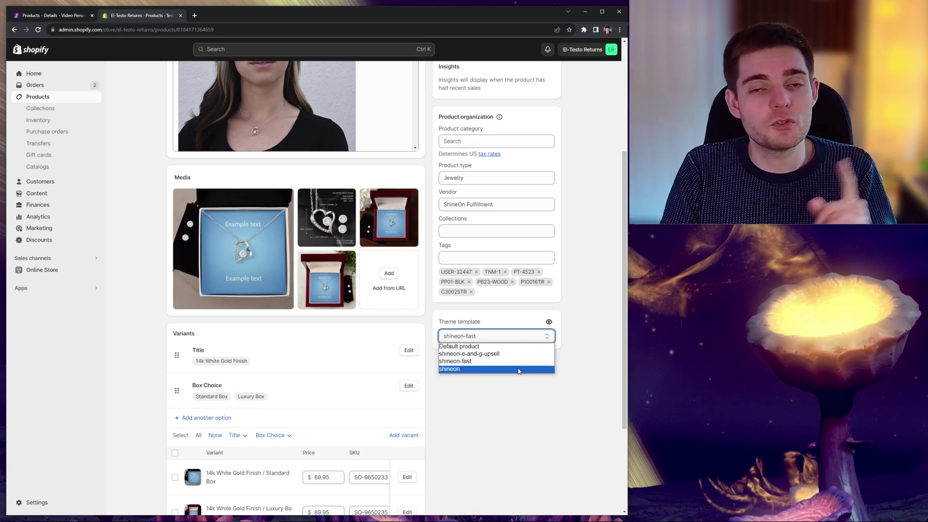
{"action": "left_click", "coordinate": [511, 389]}
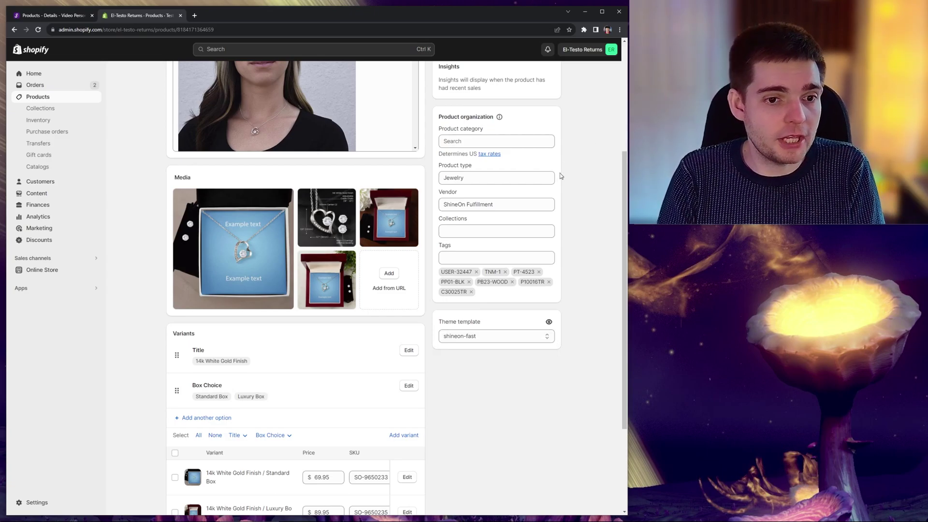
Customize the Dawn theme and switch the editor to the shineon-fast product template.
{"action": "left_click", "coordinate": [38, 270]}
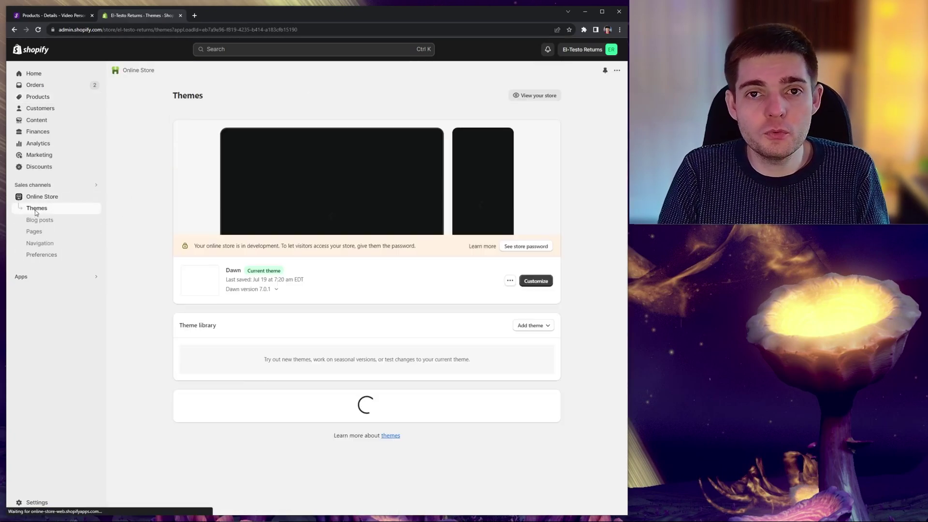
{"action": "left_click", "coordinate": [533, 281]}
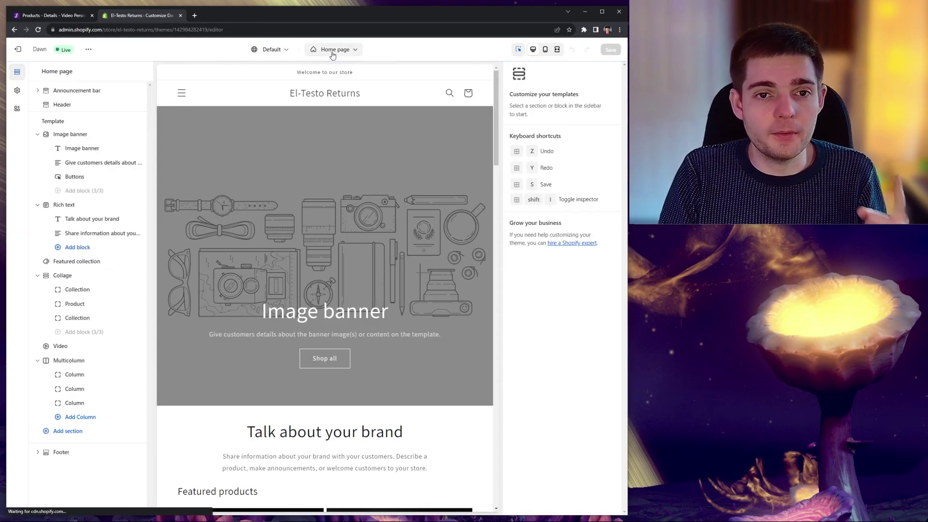
{"action": "left_click", "coordinate": [335, 50]}
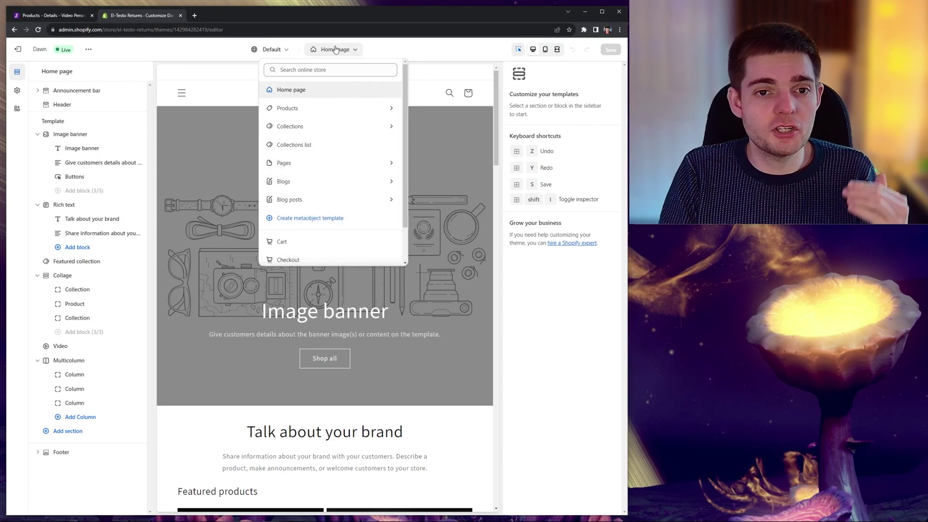
{"action": "left_click", "coordinate": [304, 112]}
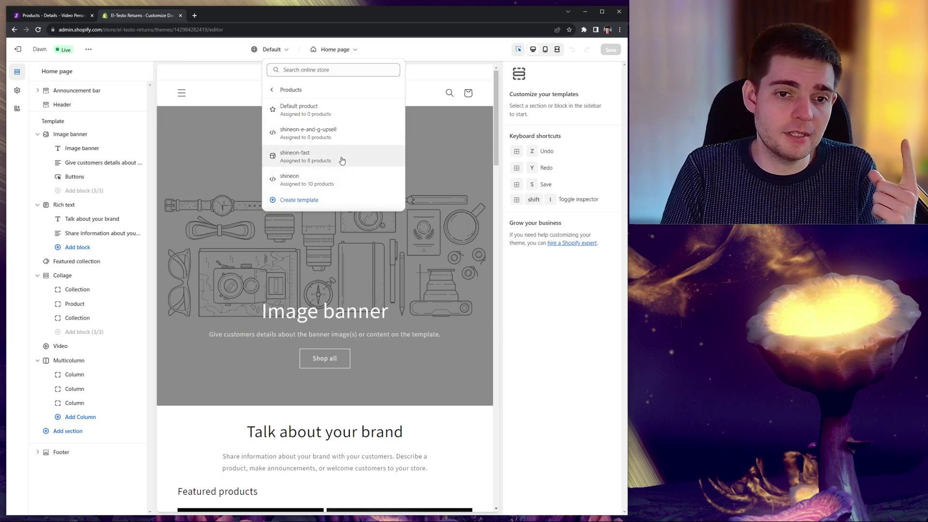
{"action": "left_click", "coordinate": [350, 163]}
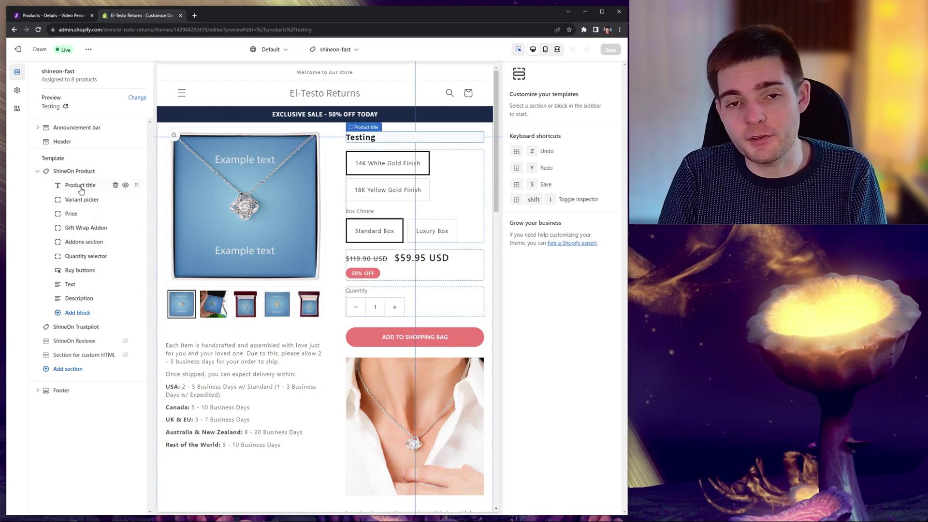
Move the Variant picker block above Product title, after briefly hiding and re-showing the title.
{"action": "left_click", "coordinate": [125, 187]}
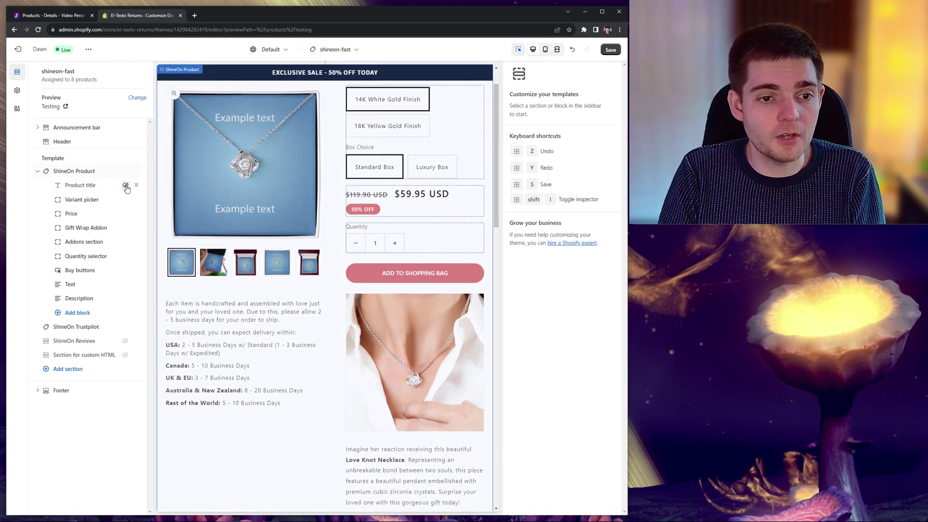
{"action": "left_click", "coordinate": [125, 186]}
{"action": "left_click", "coordinate": [88, 200]}
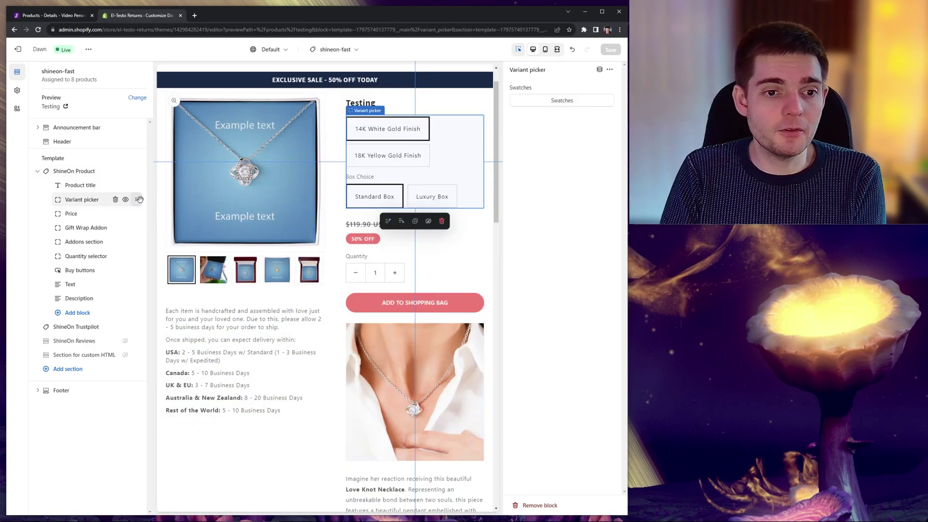
{"action": "mouse_move", "coordinate": [139, 200]}
{"action": "left_mouse_down"}
{"action": "mouse_move", "coordinate": [139, 183]}
{"action": "mouse_move", "coordinate": [141, 227]}
{"action": "mouse_move", "coordinate": [127, 182]}
{"action": "left_mouse_up"}
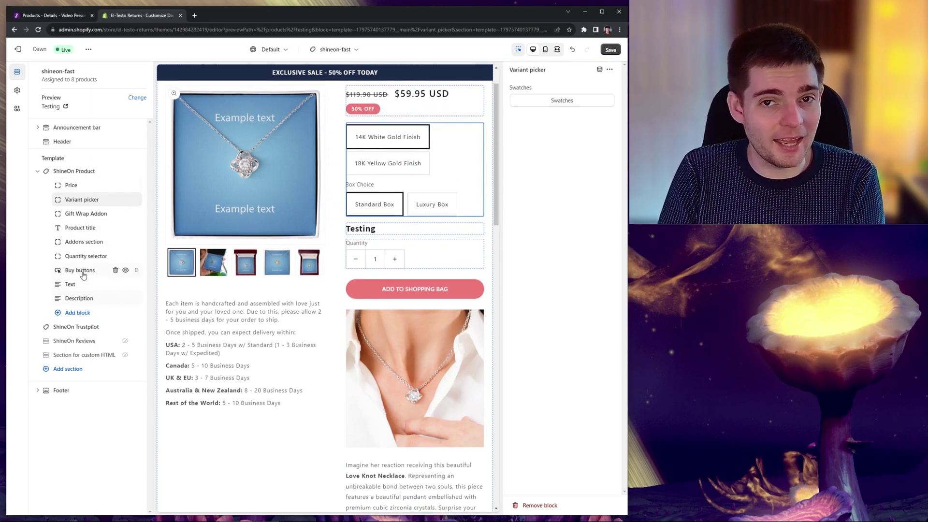
{"action": "left_click", "coordinate": [78, 312]}
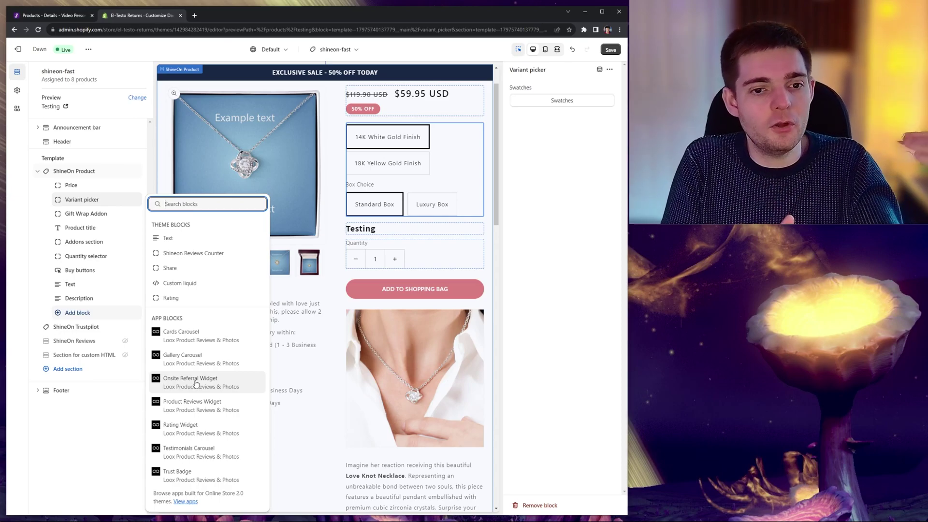
Add the Loox Cards Carousel app block, then inspect the Price and Addons block settings.
{"action": "left_click", "coordinate": [181, 331]}
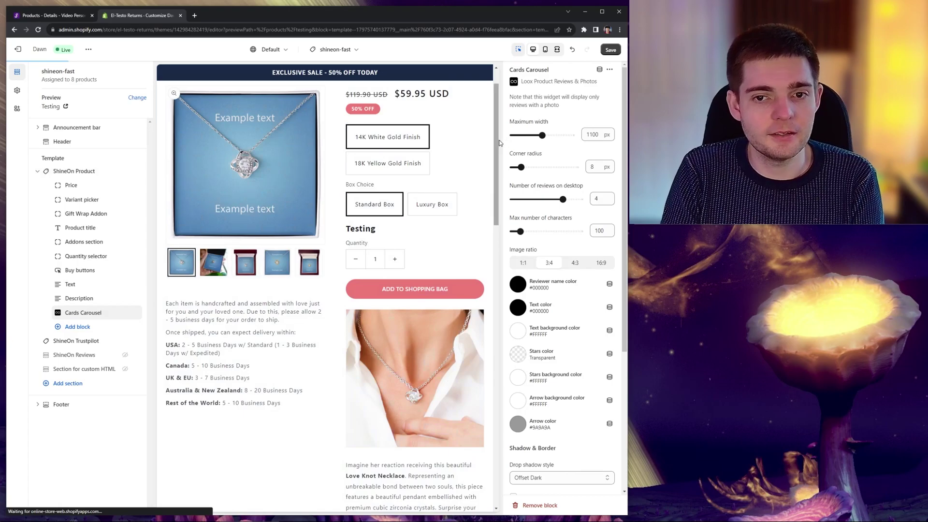
{"action": "mouse_move", "coordinate": [496, 142]}
{"action": "left_mouse_down"}
{"action": "mouse_move", "coordinate": [496, 470]}
{"action": "mouse_move", "coordinate": [503, 407]}
{"action": "left_mouse_up"}
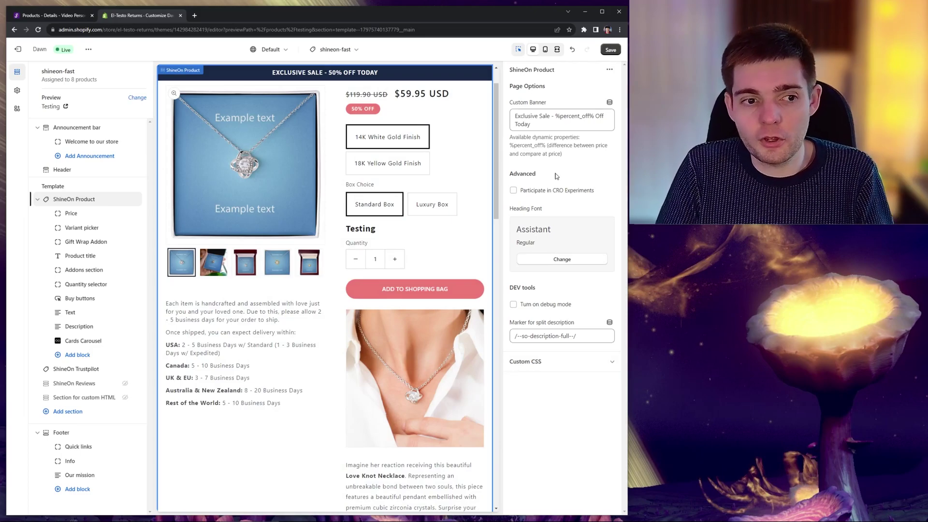
{"action": "mouse_move", "coordinate": [71, 185]}
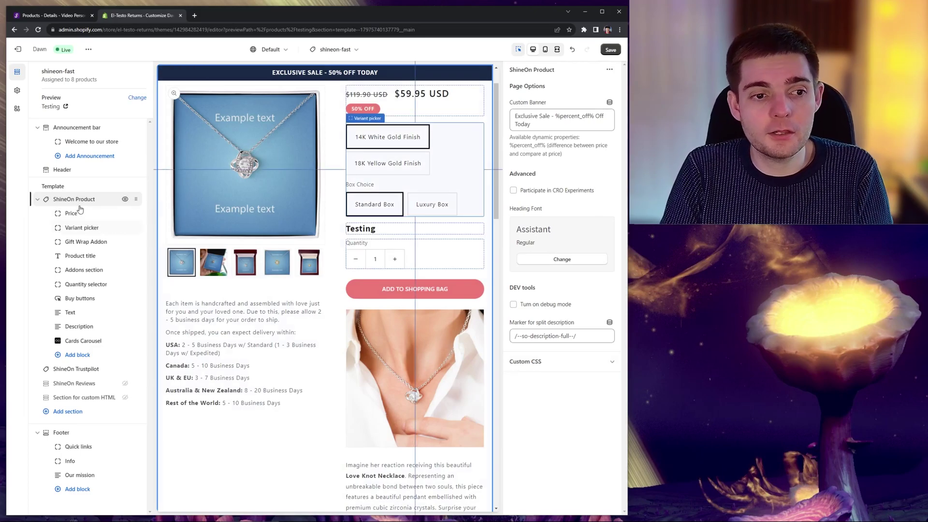
{"action": "left_click", "coordinate": [71, 213]}
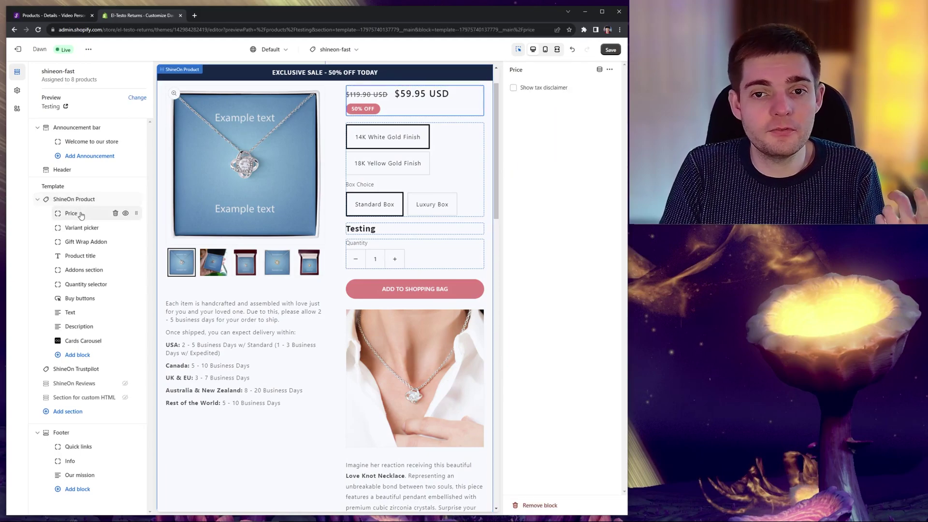
{"action": "left_click", "coordinate": [78, 269]}
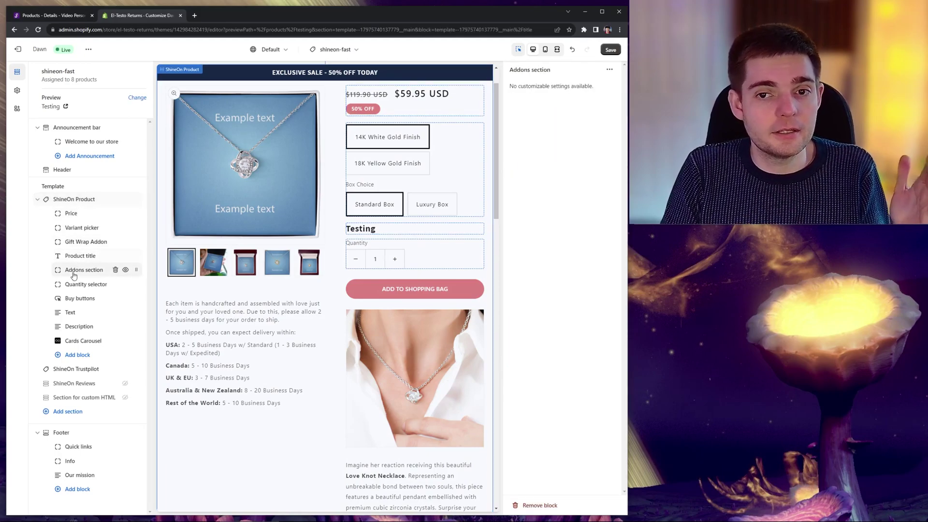